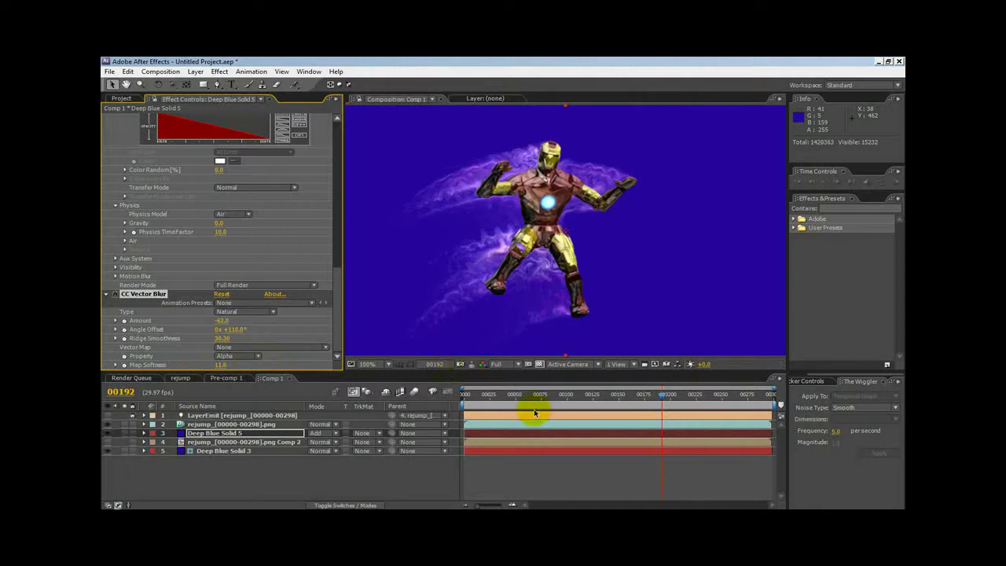
Preview the glowing particle animation at frames 109, 152 and 158.
{"action": "left_click", "coordinate": [566, 399]}
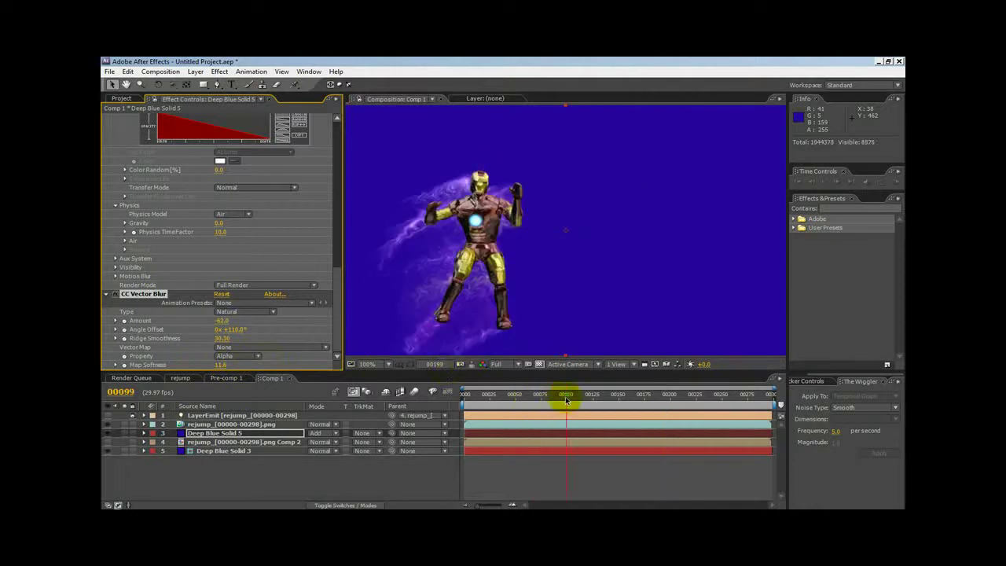
{"action": "left_click", "coordinate": [602, 398]}
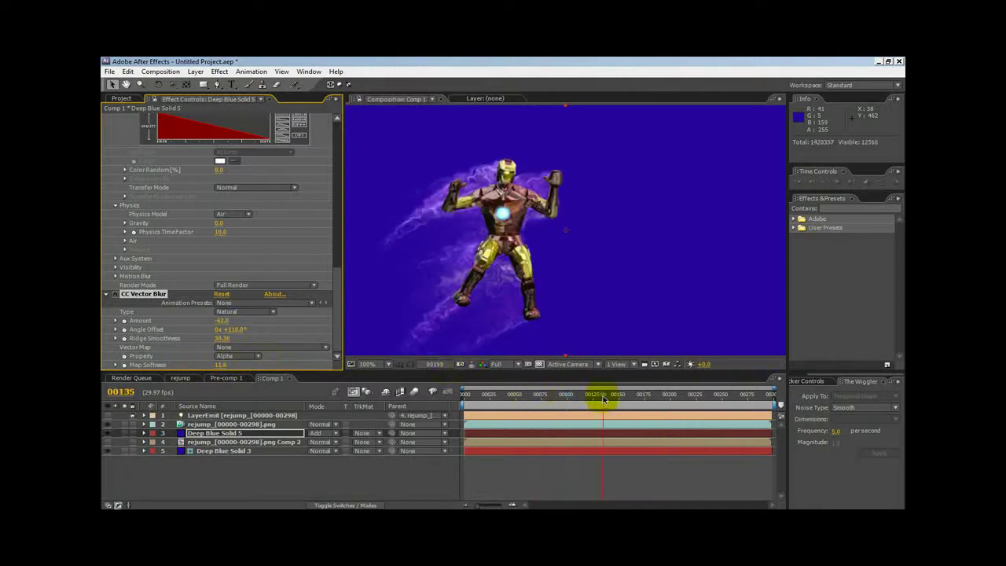
{"action": "left_click", "coordinate": [620, 397]}
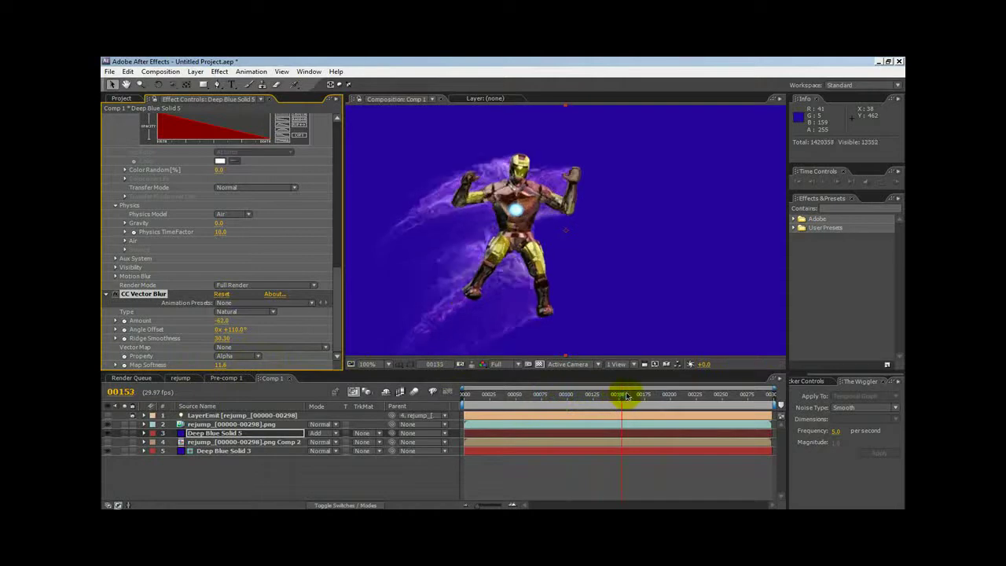
{"action": "left_click", "coordinate": [627, 397]}
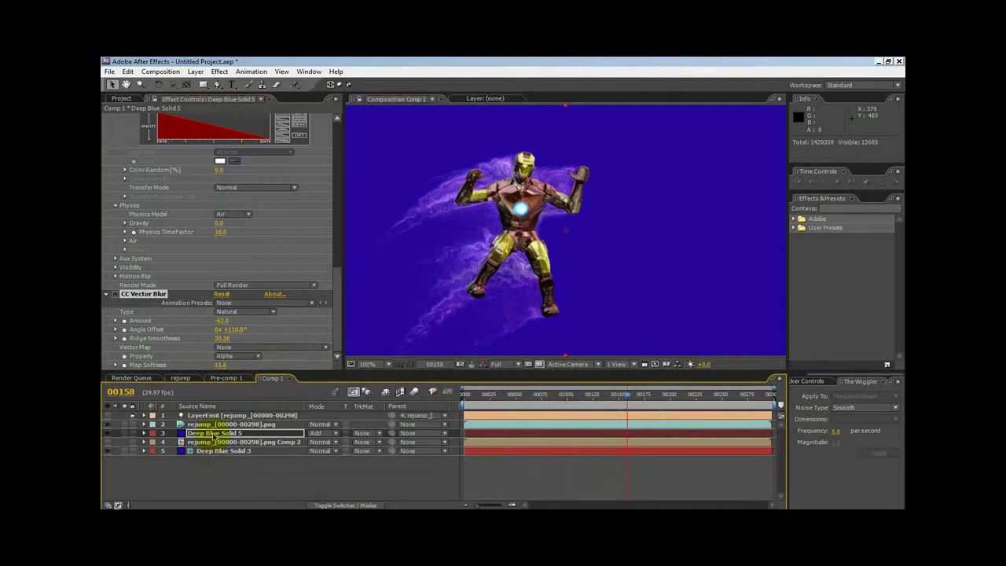
Add the Grunge_02.jpg texture from the Project panel into Comp 1 as layer 5.
{"action": "left_click", "coordinate": [122, 98]}
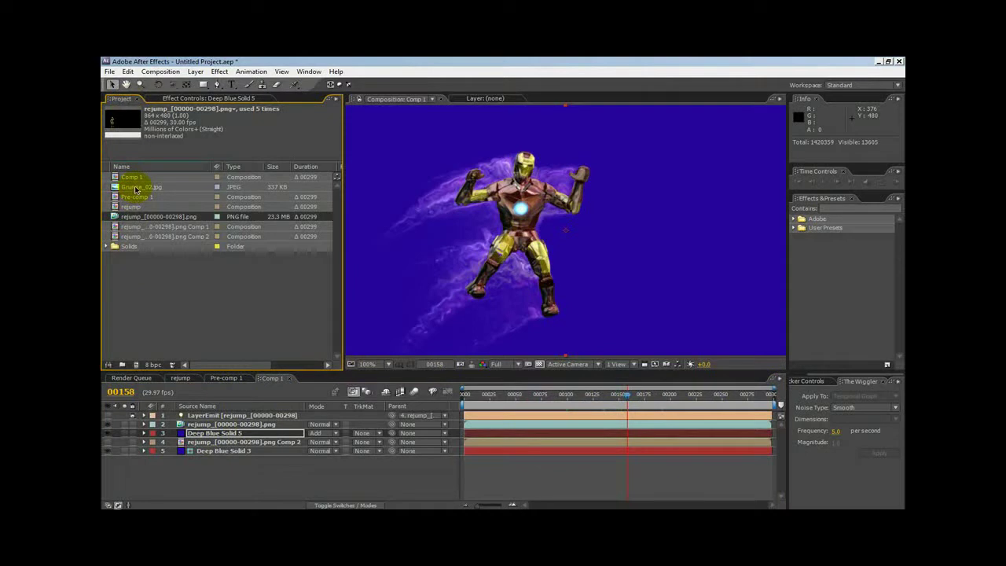
{"action": "left_click_drag", "start_coordinate": [136, 189], "coordinate": [207, 451]}
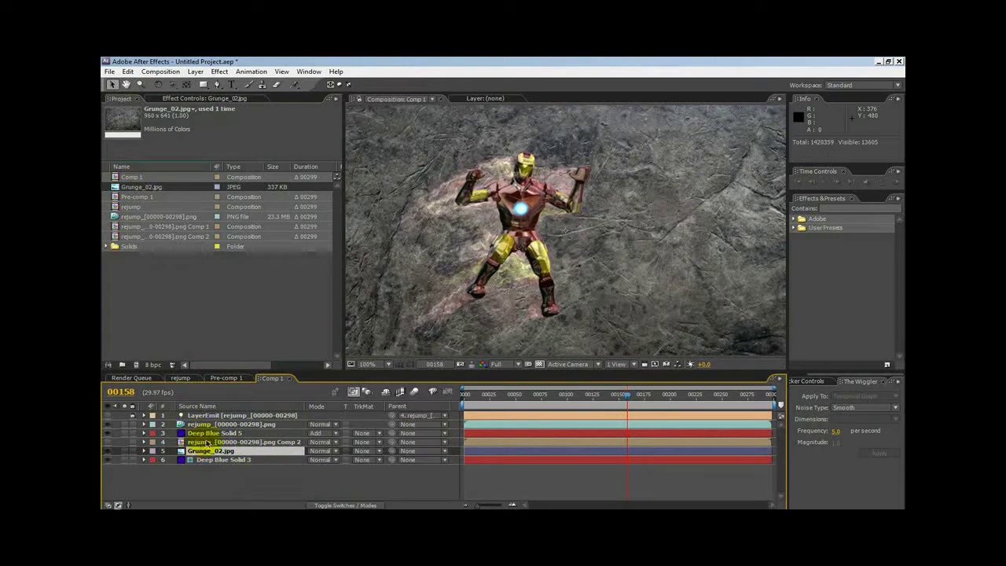
{"action": "left_click", "coordinate": [210, 425]}
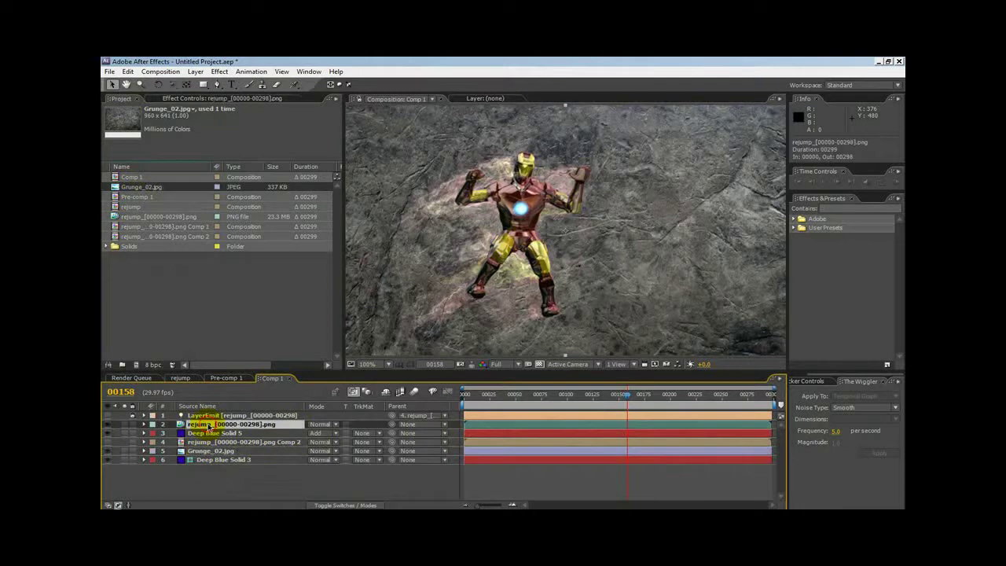
Switch Deep Blue Solid 5 to Normal blending, then set it back to Add.
{"action": "left_click", "coordinate": [315, 433]}
{"action": "left_click", "coordinate": [341, 123]}
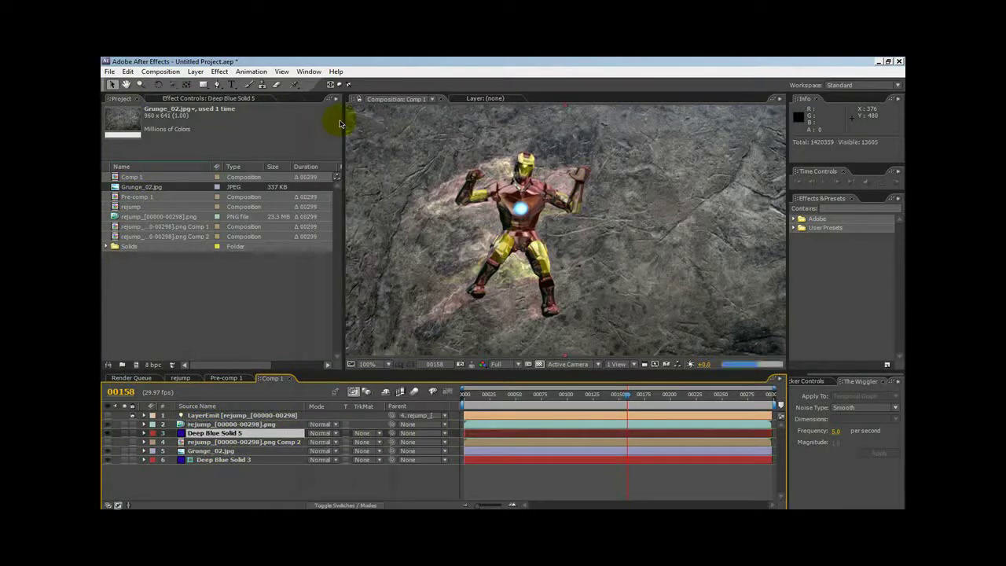
{"action": "left_click", "coordinate": [320, 434]}
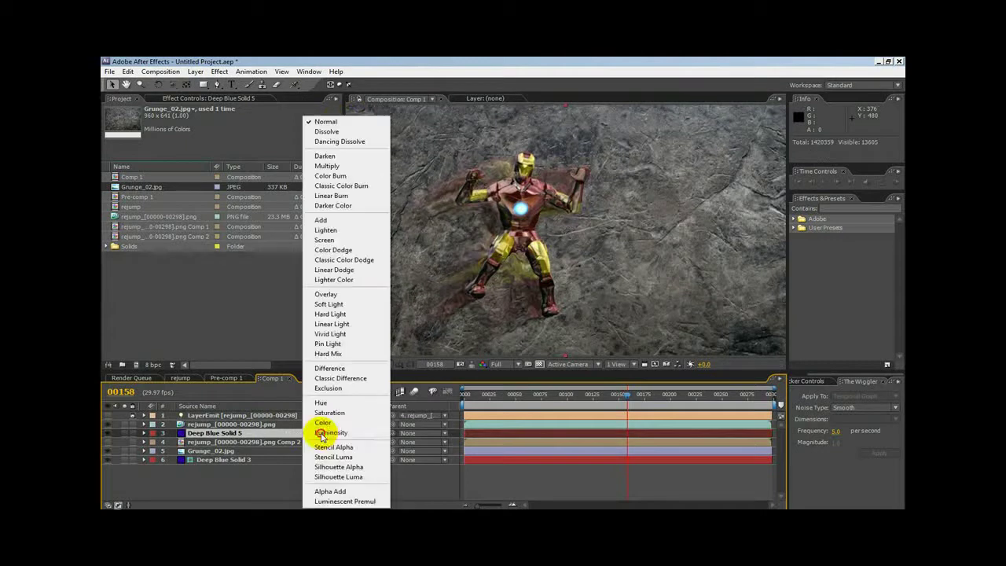
{"action": "left_click", "coordinate": [351, 221]}
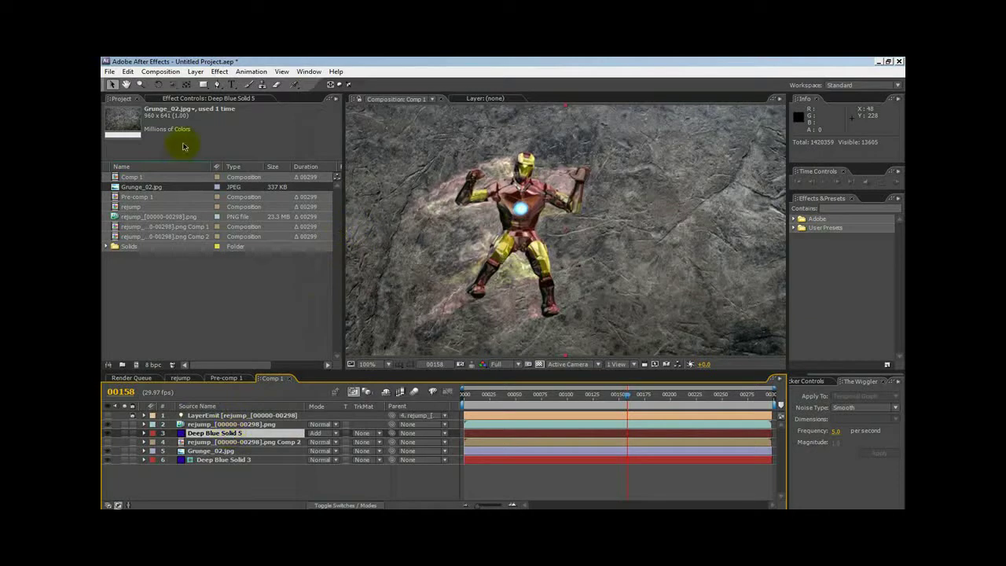
Set Particular's Particle Transfer Mode to Add.
{"action": "left_click", "coordinate": [205, 99]}
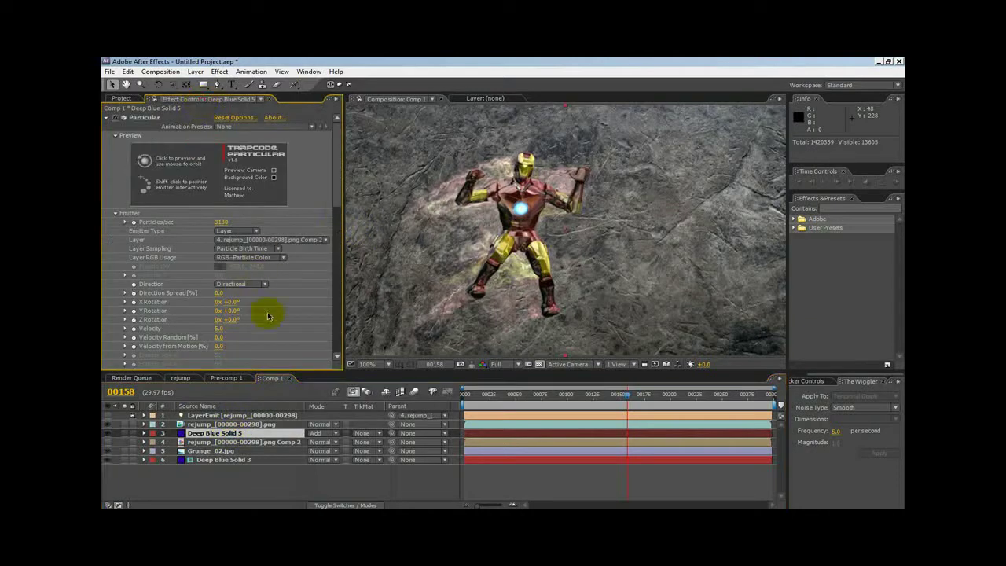
{"action": "left_click_drag", "start_coordinate": [337, 191], "coordinate": [360, 338]}
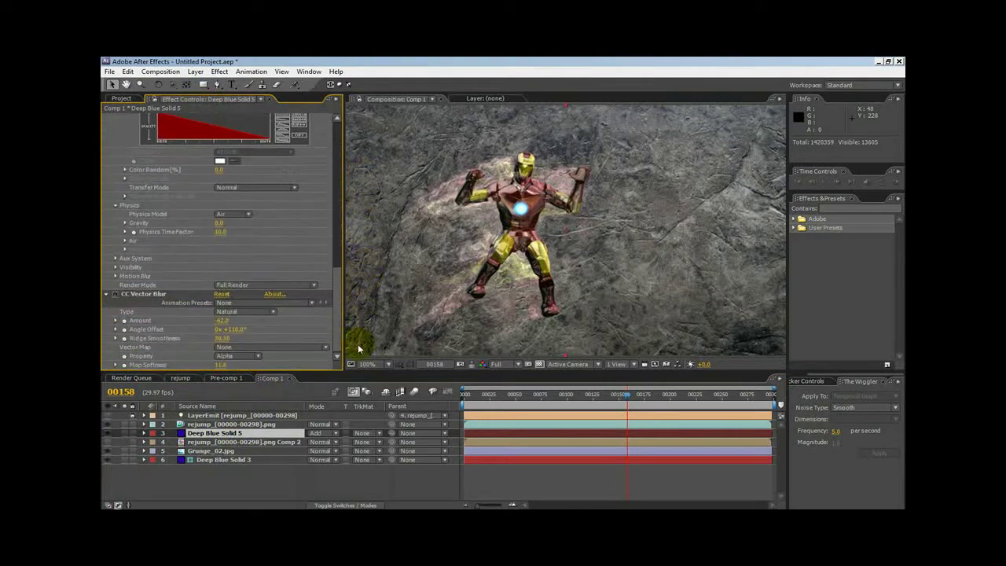
{"action": "left_click", "coordinate": [233, 190]}
{"action": "left_click", "coordinate": [234, 199]}
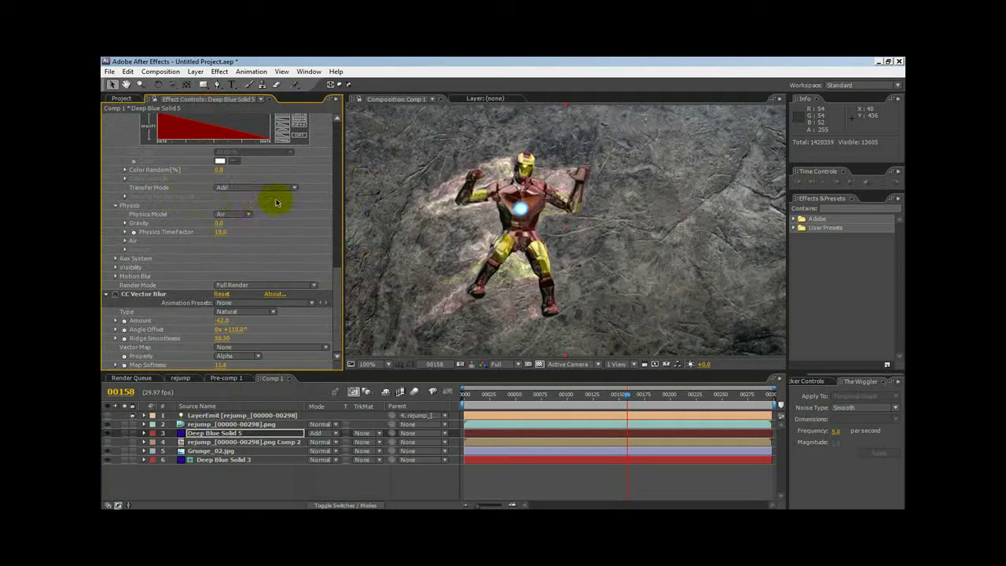
Raise the particle Life to about 51 seconds and check the trails at another frame.
{"action": "scroll", "coordinate": [338, 289], "scroll_direction": "up", "scroll_amount": 6}
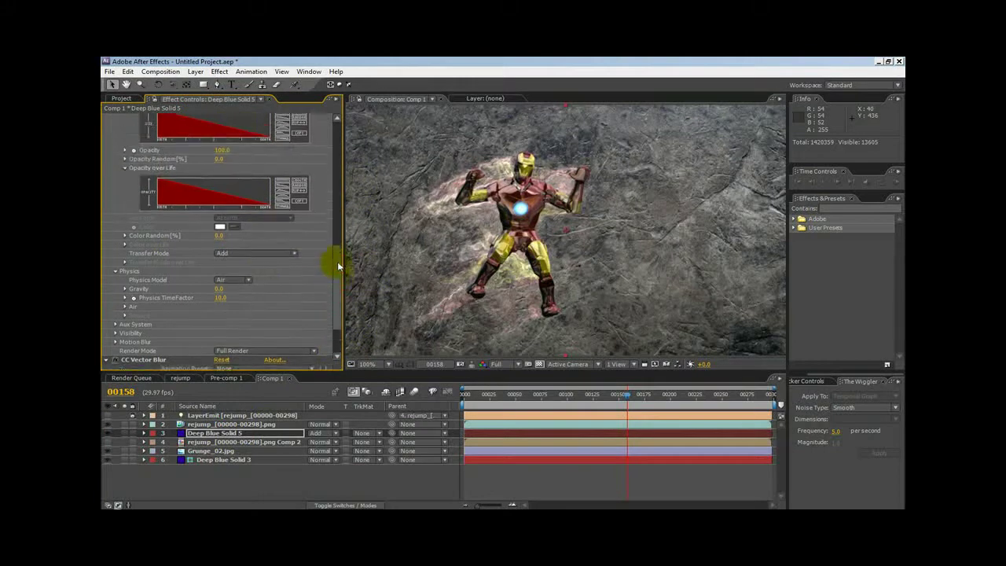
{"action": "left_click_drag", "start_coordinate": [339, 242], "coordinate": [339, 175]}
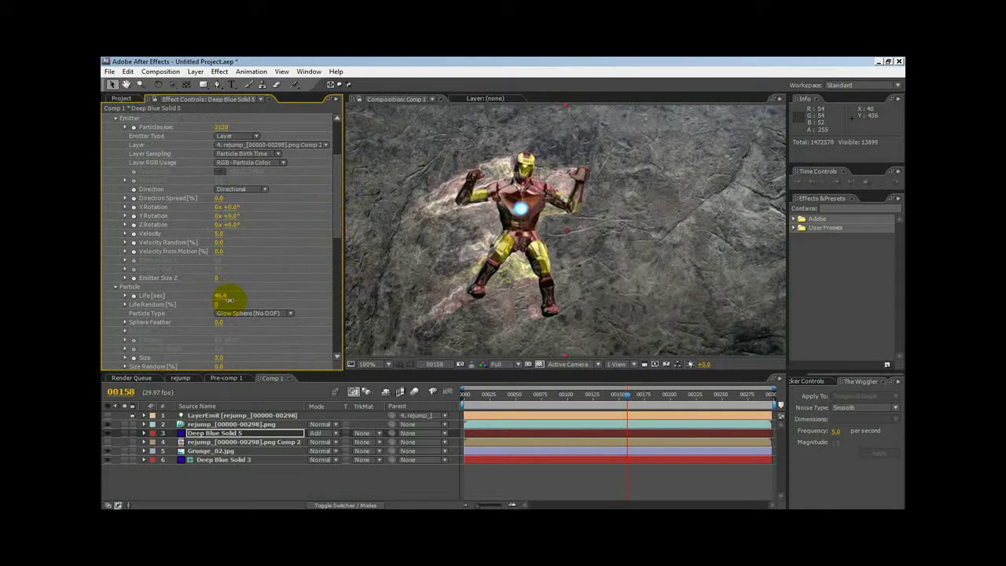
{"action": "left_click_drag", "start_coordinate": [228, 299], "coordinate": [249, 292]}
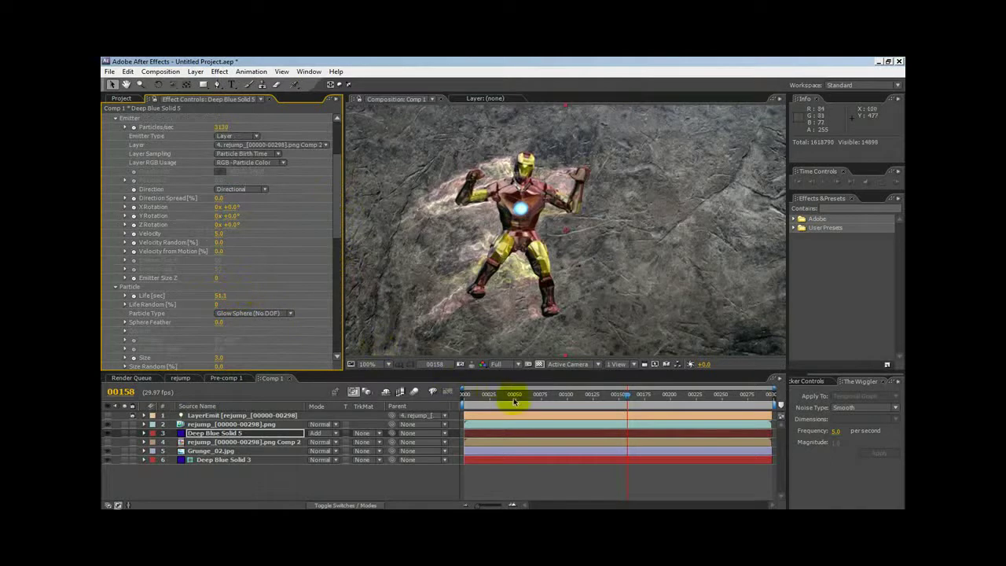
{"action": "left_click_drag", "start_coordinate": [517, 395], "coordinate": [610, 396]}
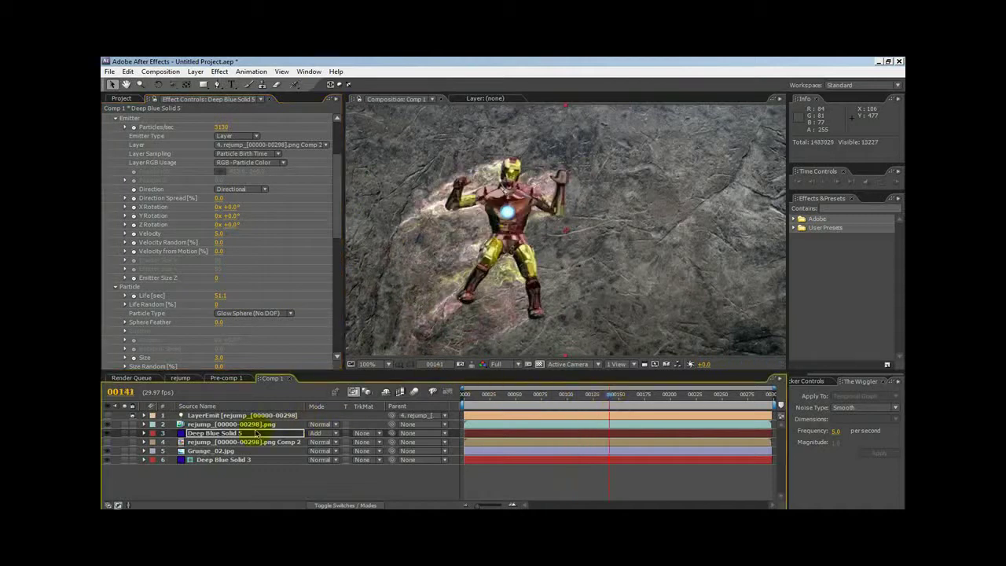
{"action": "left_click", "coordinate": [218, 434]}
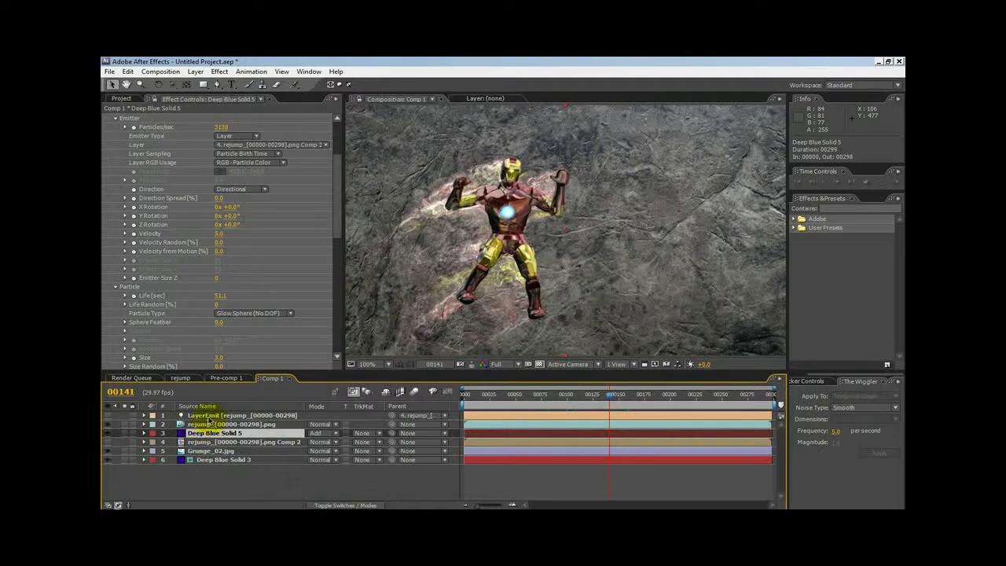
{"action": "left_click", "coordinate": [209, 417], "text": "ctrl"}
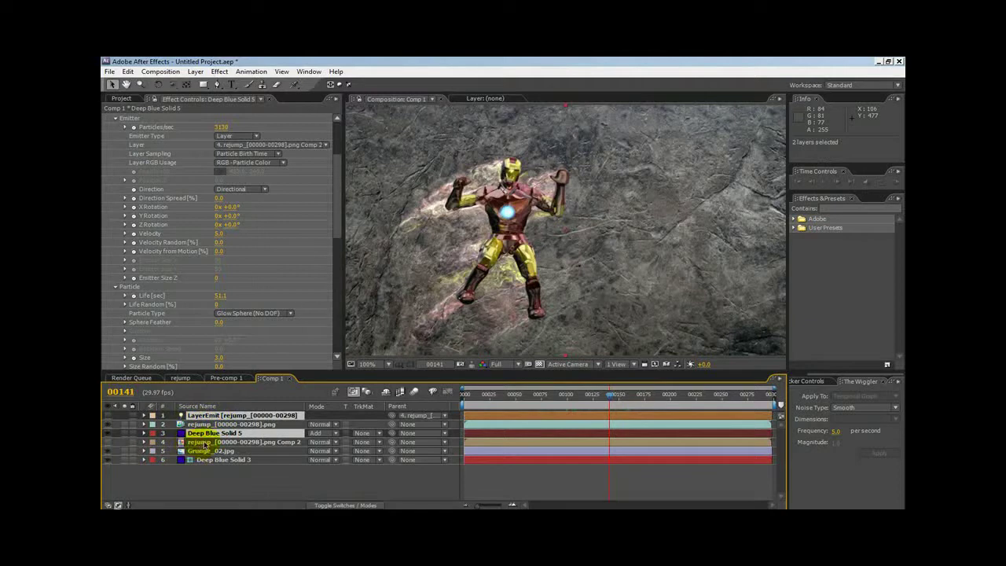
{"action": "left_click", "coordinate": [202, 444], "text": "ctrl"}
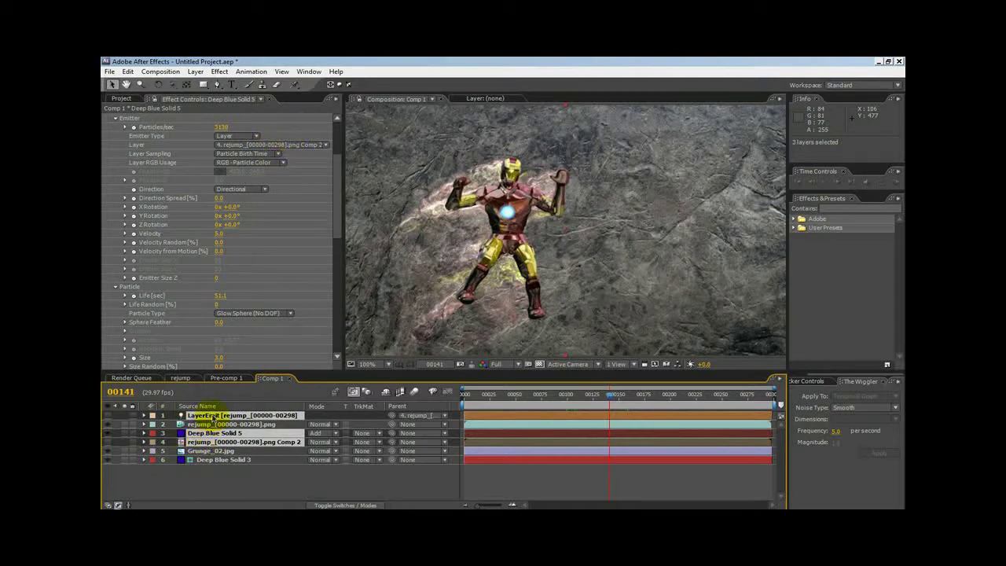
Pre-compose the three selected layers into Pre-comp 2.
{"action": "left_click", "coordinate": [194, 72]}
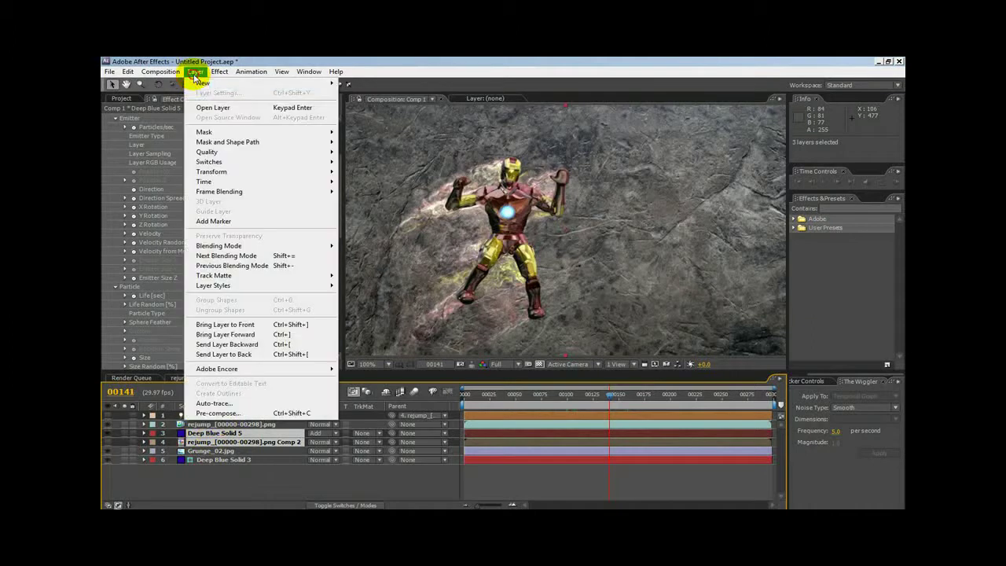
{"action": "left_click", "coordinate": [222, 414]}
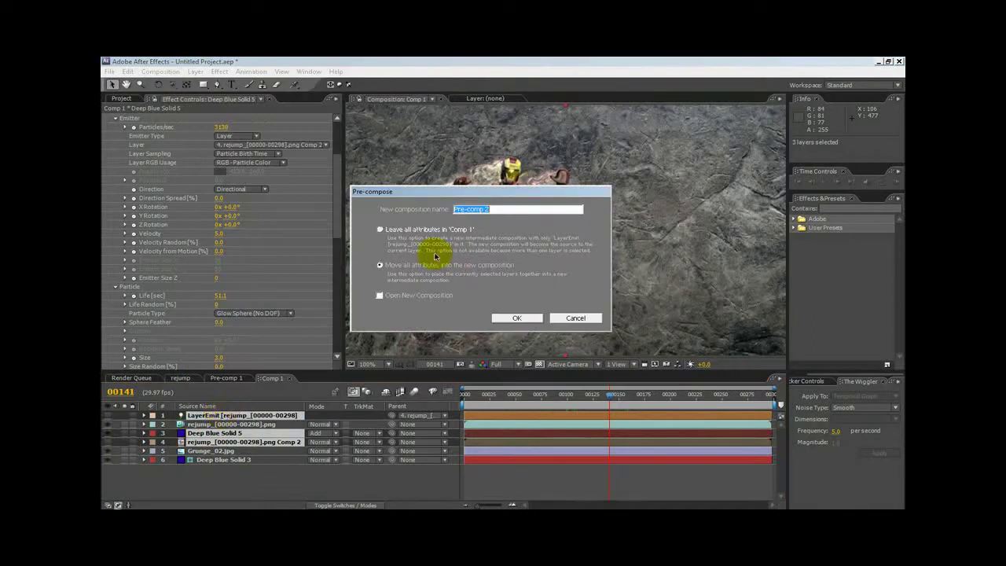
{"action": "left_click", "coordinate": [517, 319]}
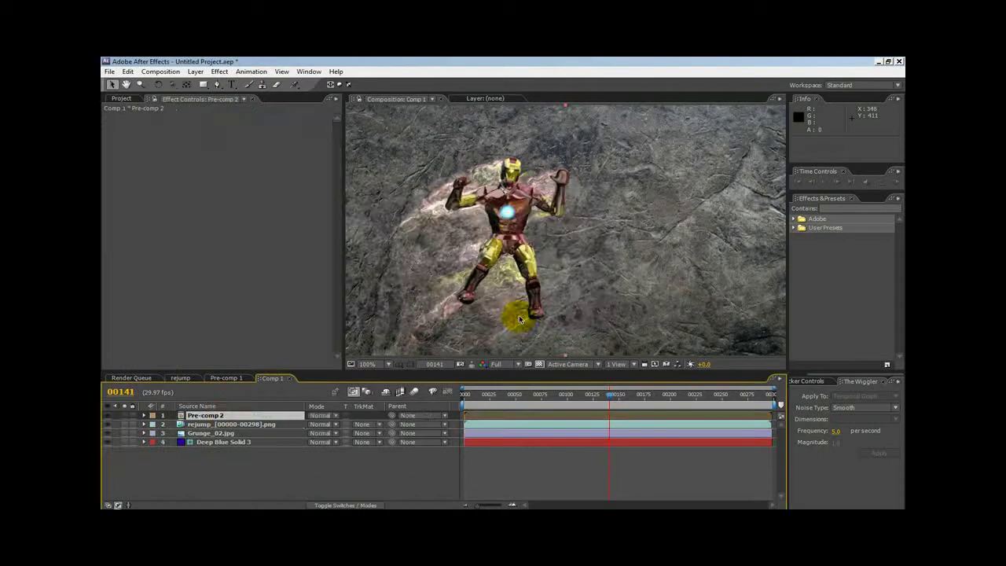
{"action": "left_click", "coordinate": [254, 430]}
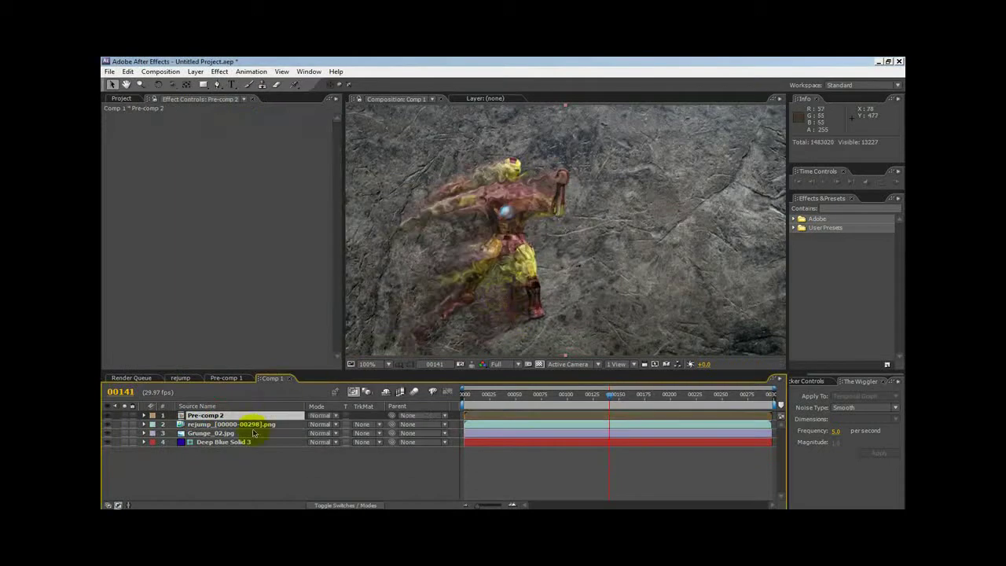
{"action": "left_click", "coordinate": [326, 417]}
{"action": "left_click", "coordinate": [342, 224]}
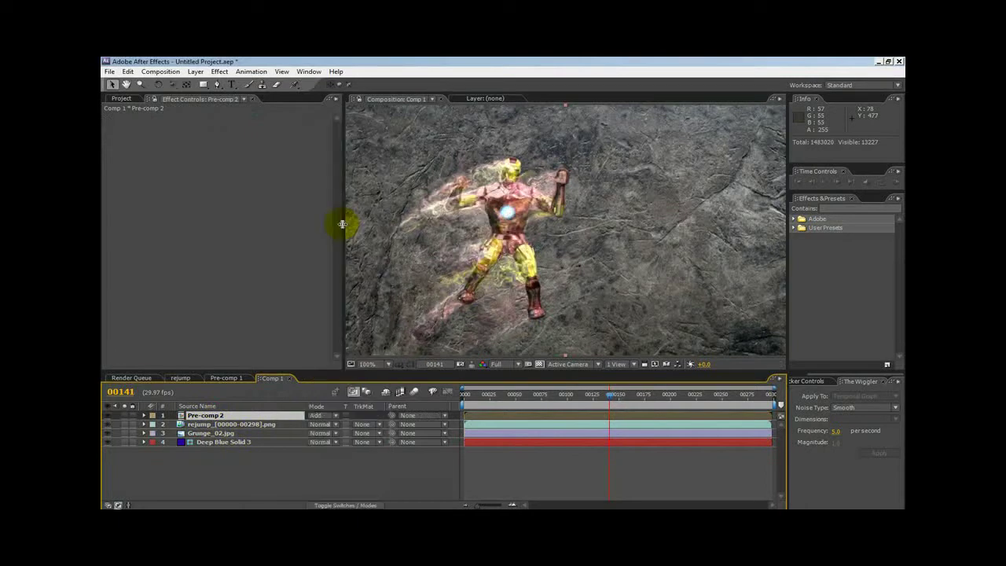
{"action": "left_click", "coordinate": [206, 425]}
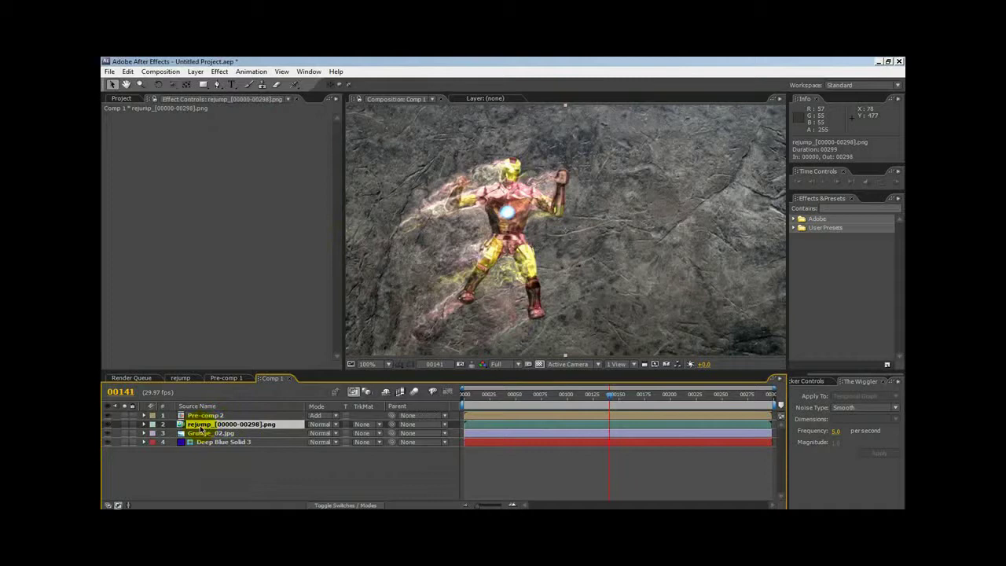
{"action": "left_click_drag", "start_coordinate": [201, 430], "coordinate": [202, 417]}
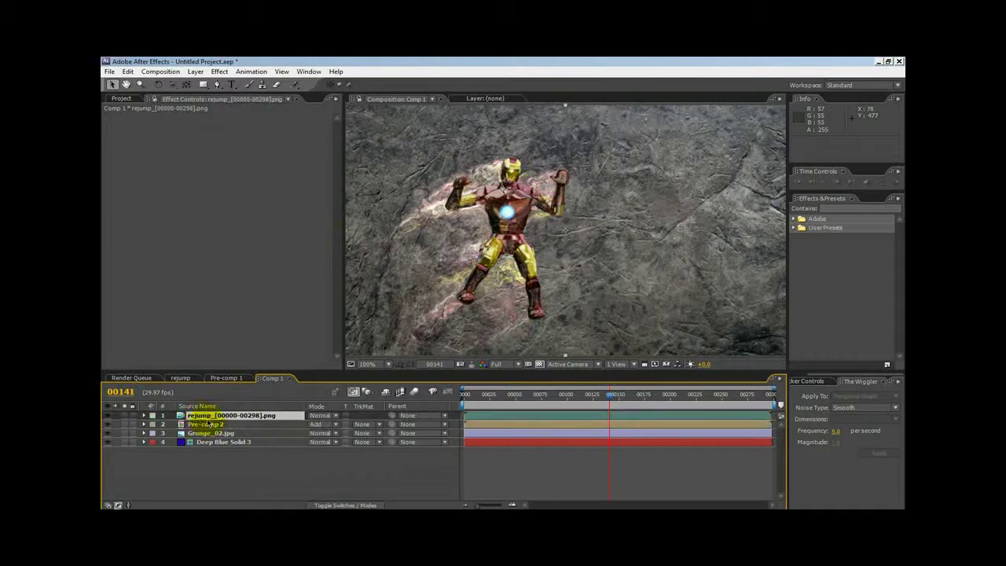
Delete the Deep Blue Solid 3 layer.
{"action": "left_click", "coordinate": [207, 426]}
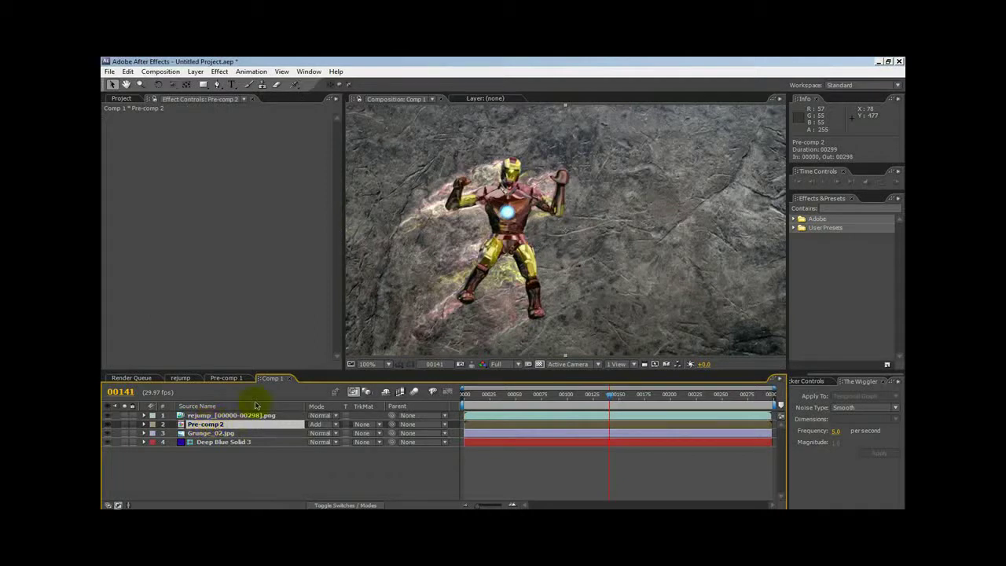
{"action": "left_click", "coordinate": [203, 443]}
{"action": "key", "text": "Delete"}
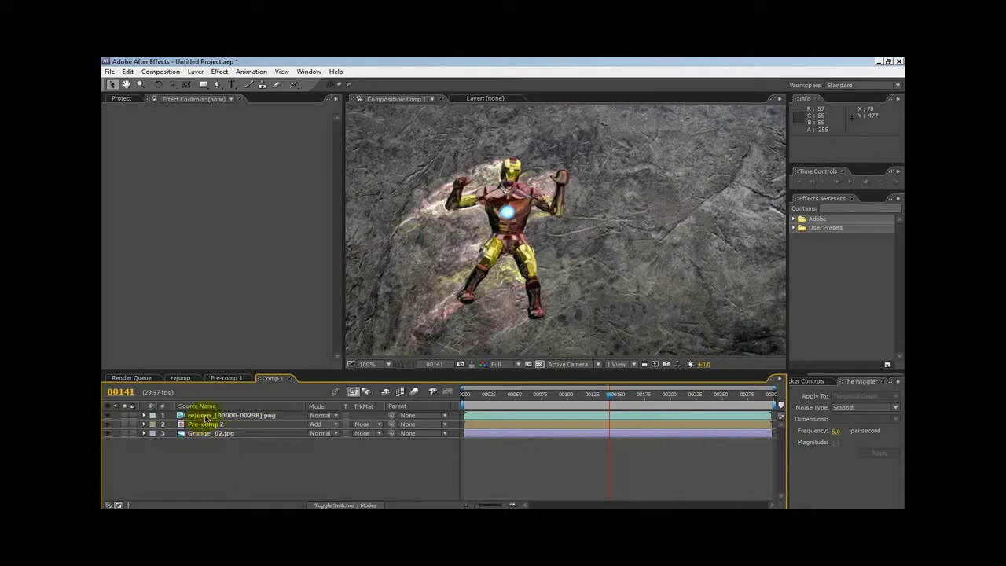
Hide and re-show Pre-comp 2 to compare the glow over Grunge_02.jpg.
{"action": "left_click", "coordinate": [206, 416]}
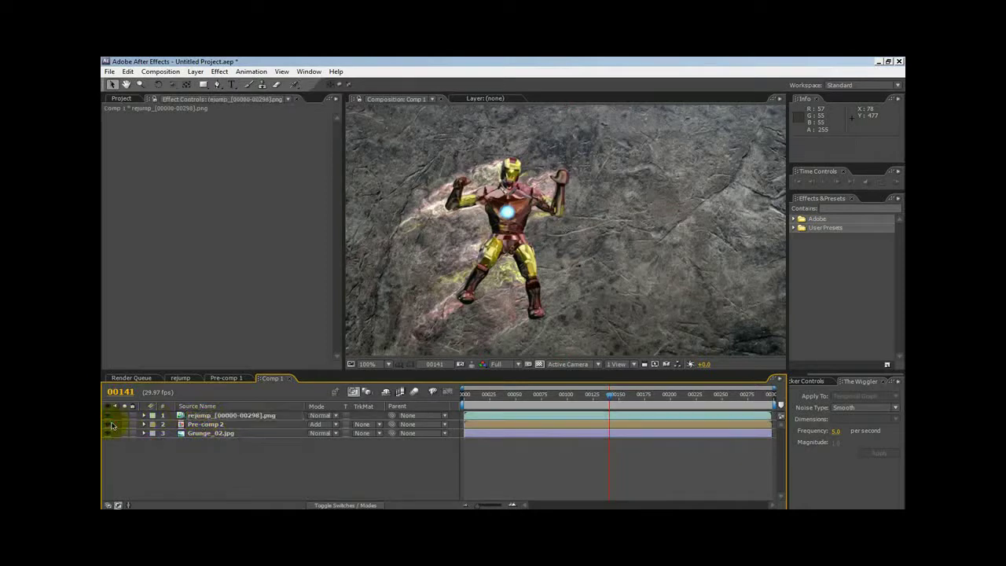
{"action": "left_click", "coordinate": [111, 425]}
{"action": "left_click", "coordinate": [111, 426]}
{"action": "left_click", "coordinate": [212, 424]}
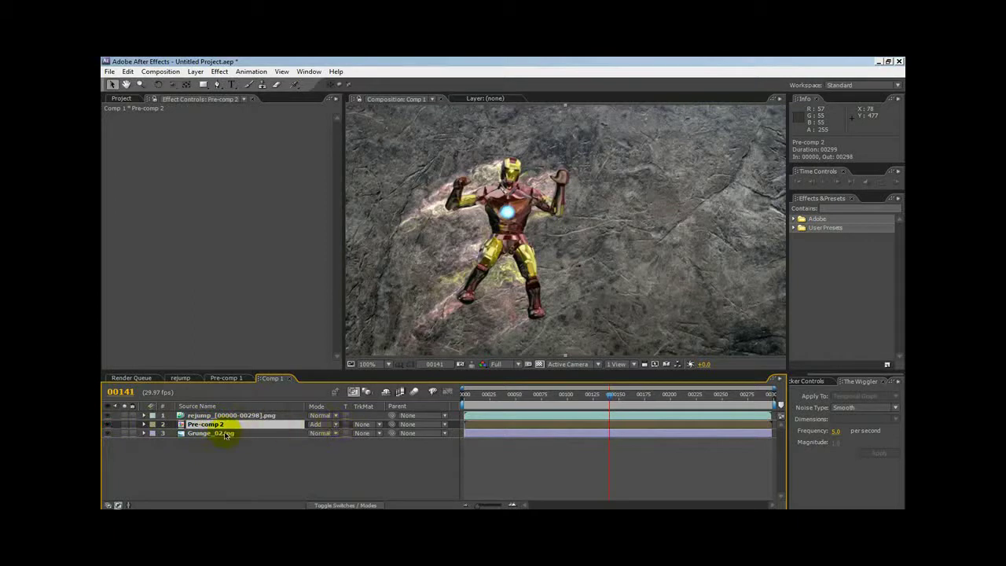
{"action": "left_click", "coordinate": [225, 435]}
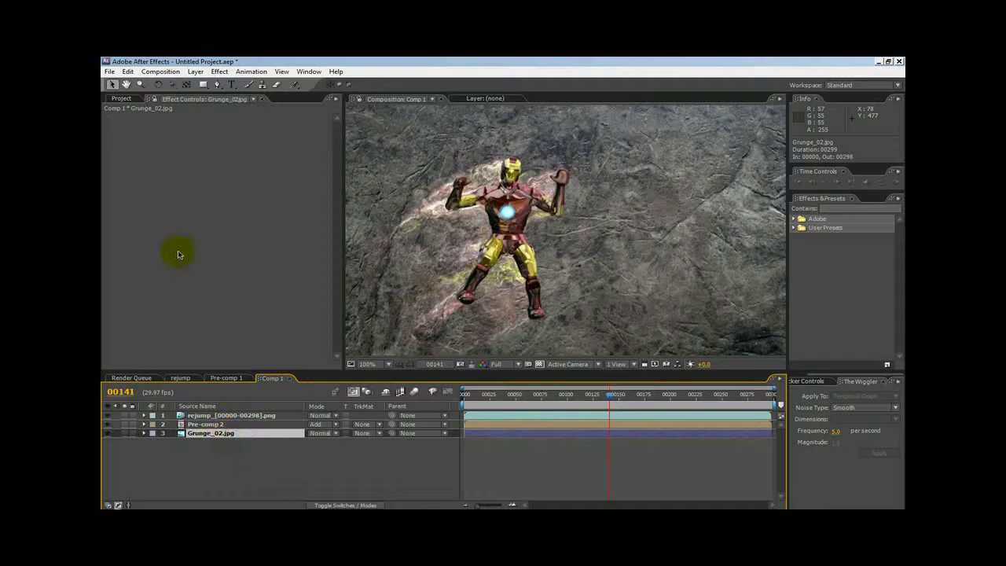
Apply the Distort > Displacement Map effect to Grunge_02.jpg.
{"action": "right_click", "coordinate": [208, 434]}
{"action": "mouse_move", "coordinate": [231, 374]}
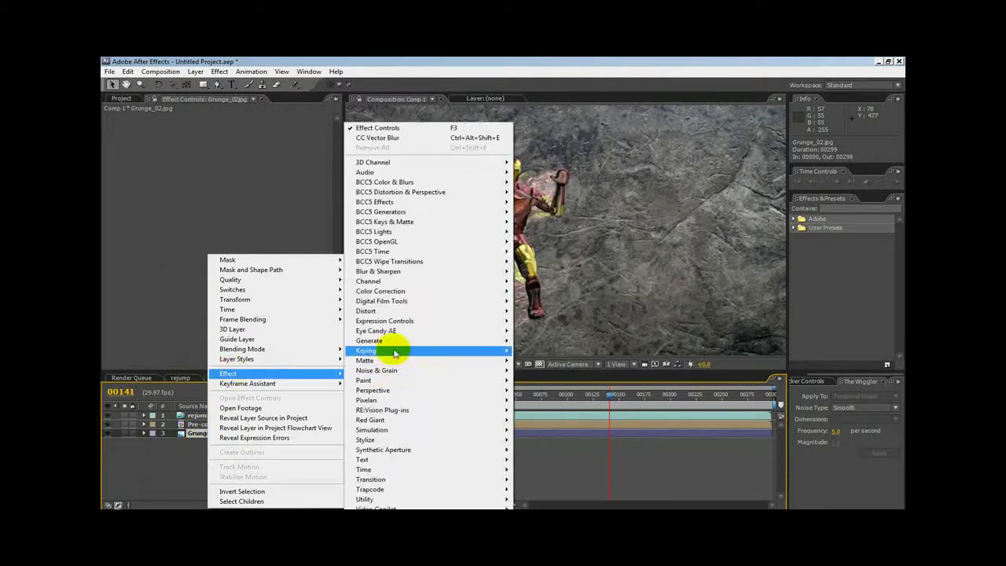
{"action": "mouse_move", "coordinate": [391, 312]}
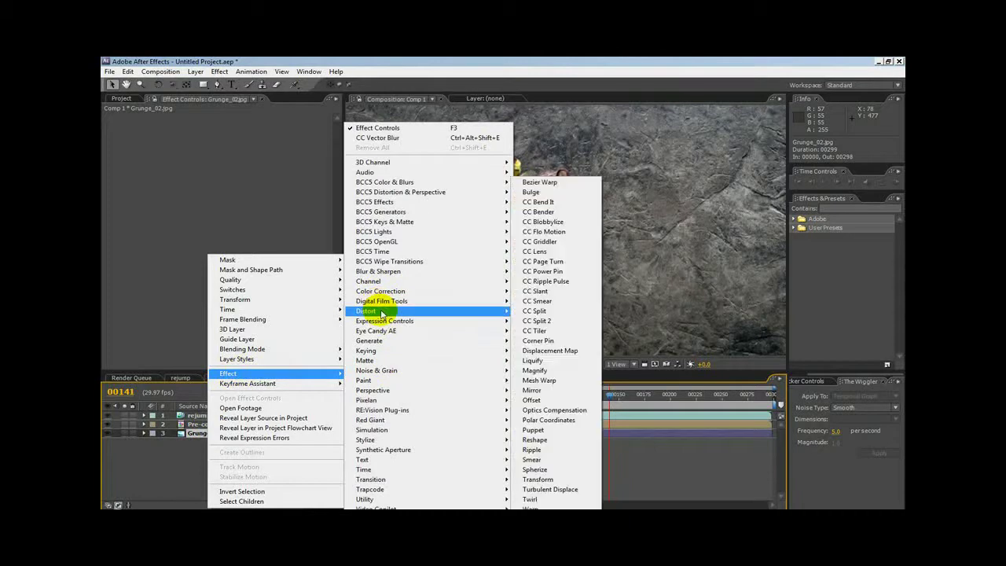
{"action": "left_click", "coordinate": [547, 351]}
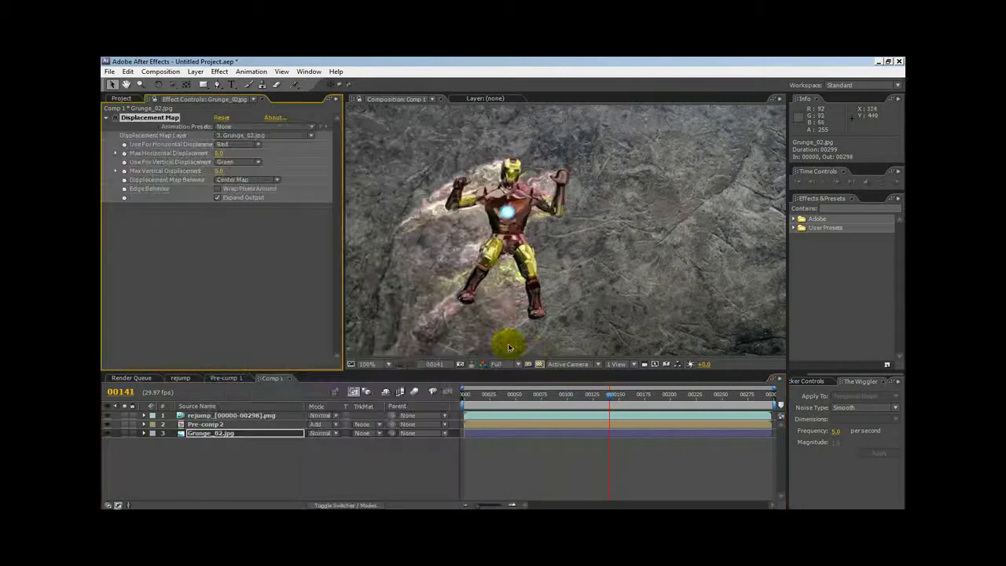
Use Pre-comp 2 as the map layer, Luminance for horizontal and vertical displacement.
{"action": "left_click", "coordinate": [267, 135]}
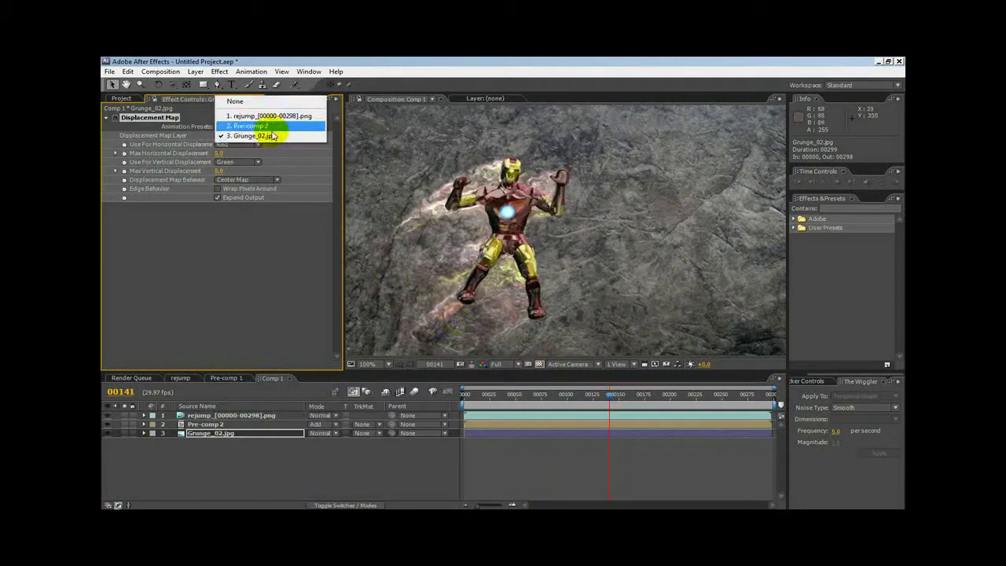
{"action": "left_click", "coordinate": [272, 126]}
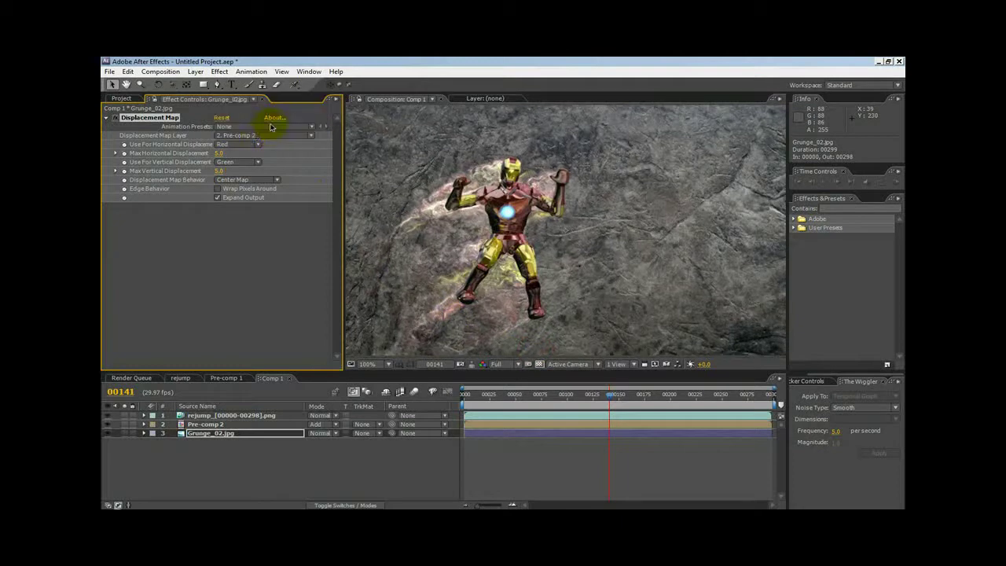
{"action": "left_click", "coordinate": [251, 146]}
{"action": "left_click", "coordinate": [250, 187]}
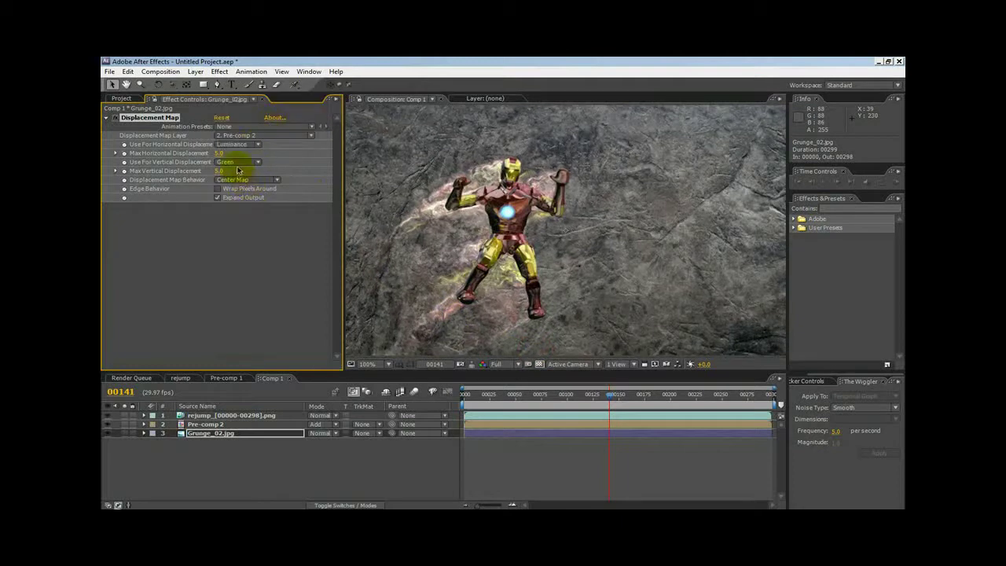
{"action": "left_click", "coordinate": [240, 162]}
{"action": "left_click", "coordinate": [246, 186]}
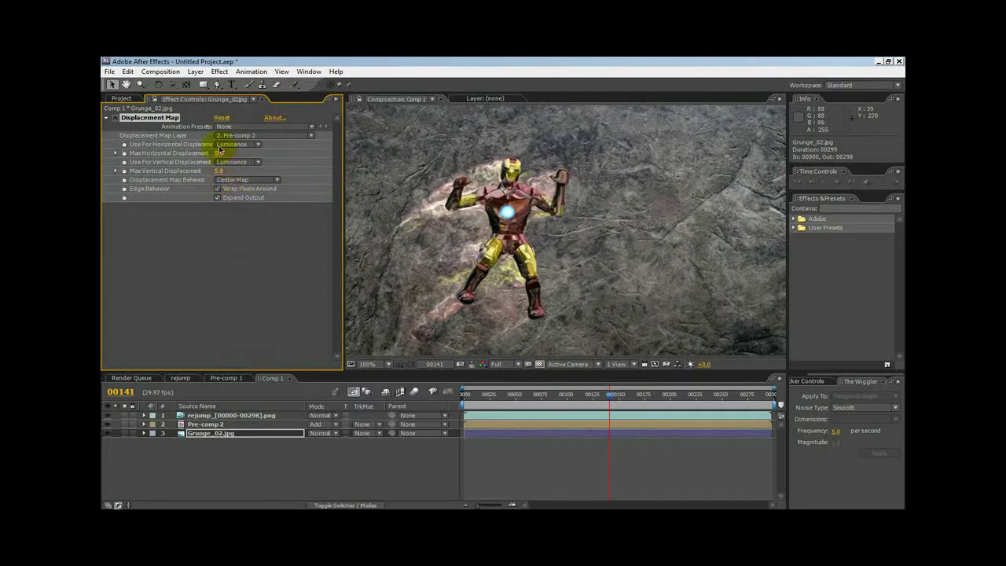
Set Max Horizontal Displacement to -58 and Max Vertical Displacement to 32, checking frame 185.
{"action": "mouse_move", "coordinate": [213, 150]}
{"action": "left_mouse_down"}
{"action": "mouse_move", "coordinate": [226, 152]}
{"action": "mouse_move", "coordinate": [191, 160]}
{"action": "mouse_move", "coordinate": [228, 158]}
{"action": "mouse_move", "coordinate": [212, 163]}
{"action": "left_mouse_up"}
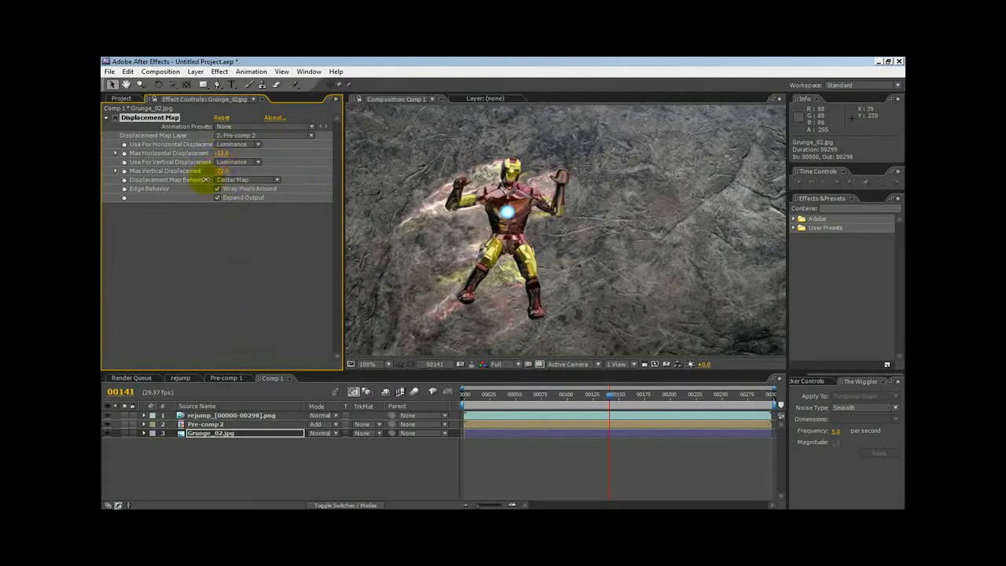
{"action": "left_click_drag", "start_coordinate": [206, 180], "coordinate": [247, 174]}
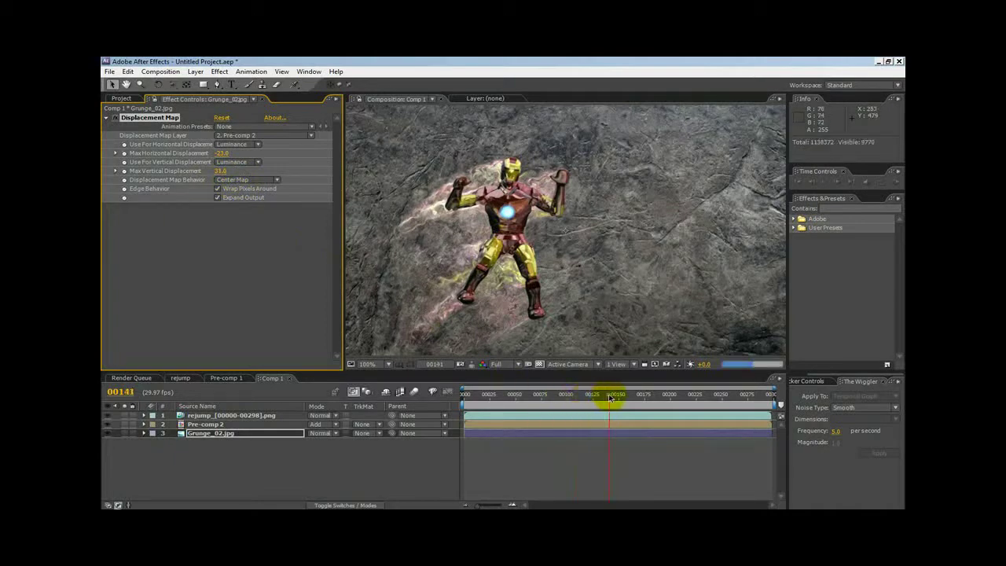
{"action": "left_click", "coordinate": [656, 397]}
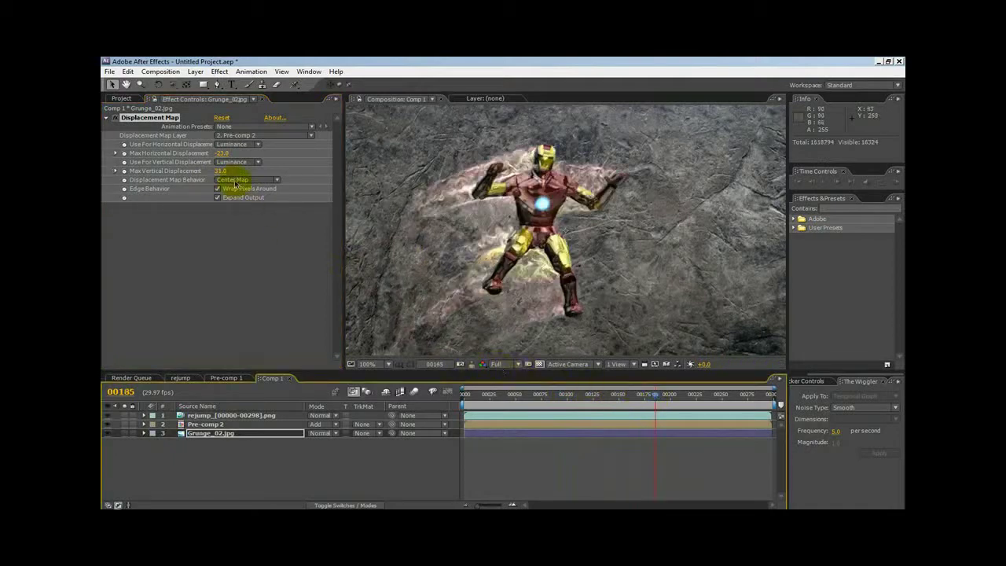
{"action": "left_click_drag", "start_coordinate": [248, 168], "coordinate": [191, 180]}
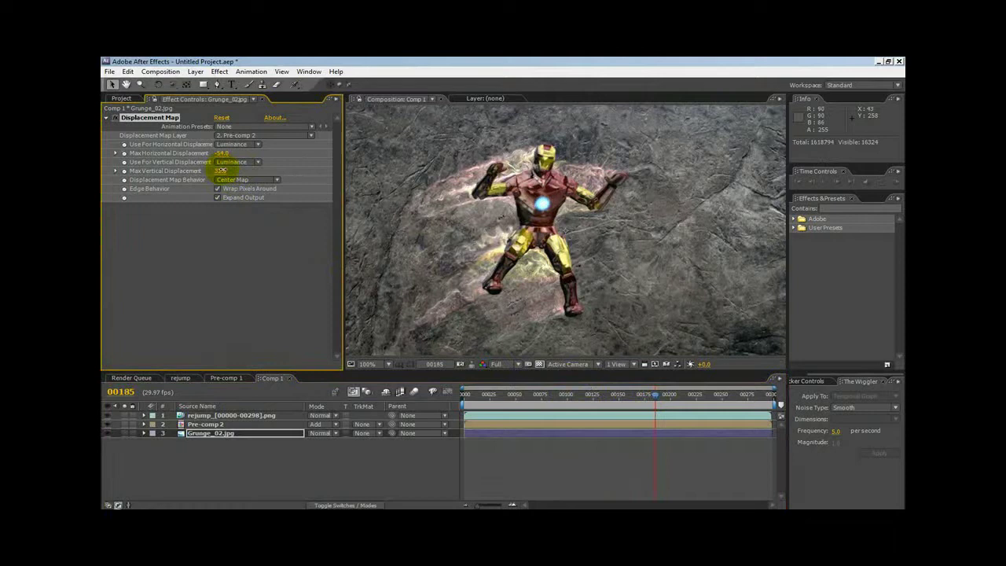
{"action": "left_click", "coordinate": [205, 425]}
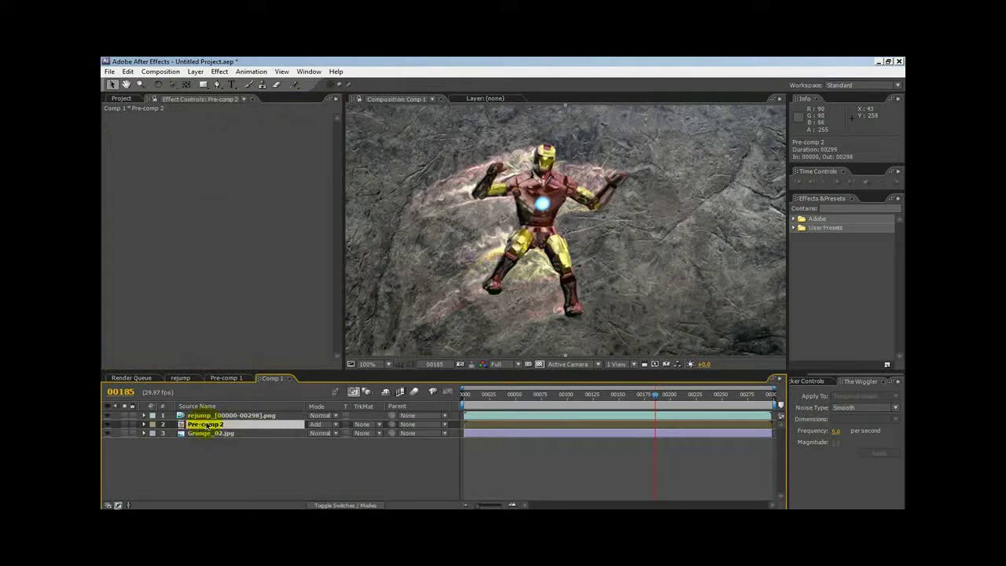
Duplicate Pre-comp 2, set the copy to Normal, and keep the Add copy above it.
{"action": "left_click", "coordinate": [128, 72]}
{"action": "left_click", "coordinate": [148, 173]}
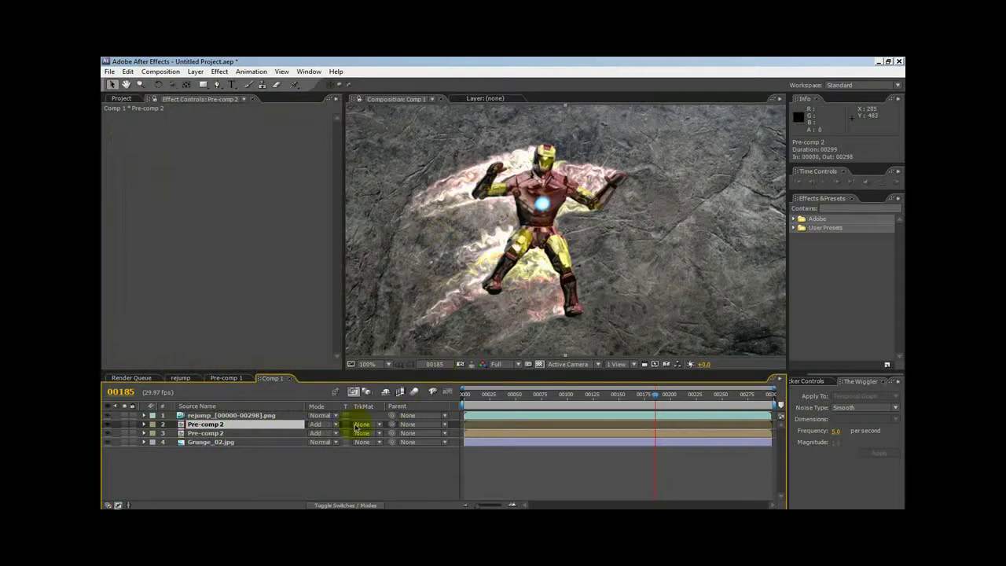
{"action": "left_click", "coordinate": [329, 426]}
{"action": "left_click", "coordinate": [353, 124]}
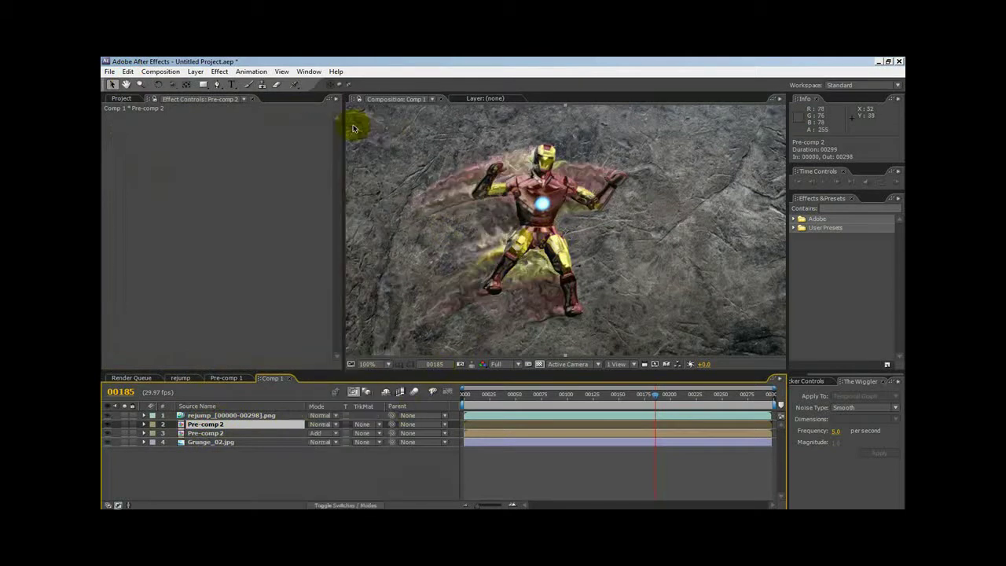
{"action": "left_click_drag", "start_coordinate": [220, 436], "coordinate": [222, 425]}
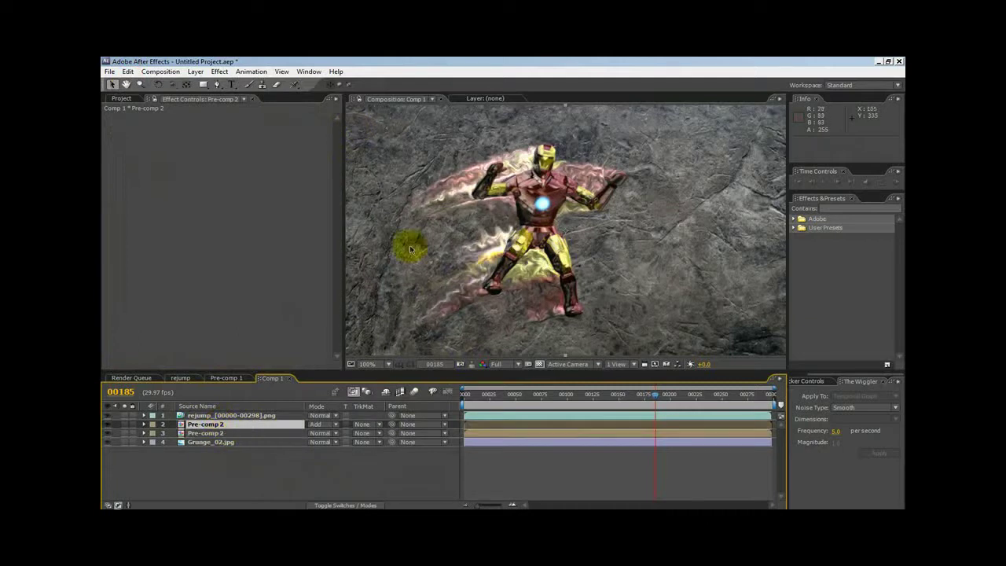
Toggle the Add-mode copy off and on and check the trails at another frame.
{"action": "left_click", "coordinate": [107, 425]}
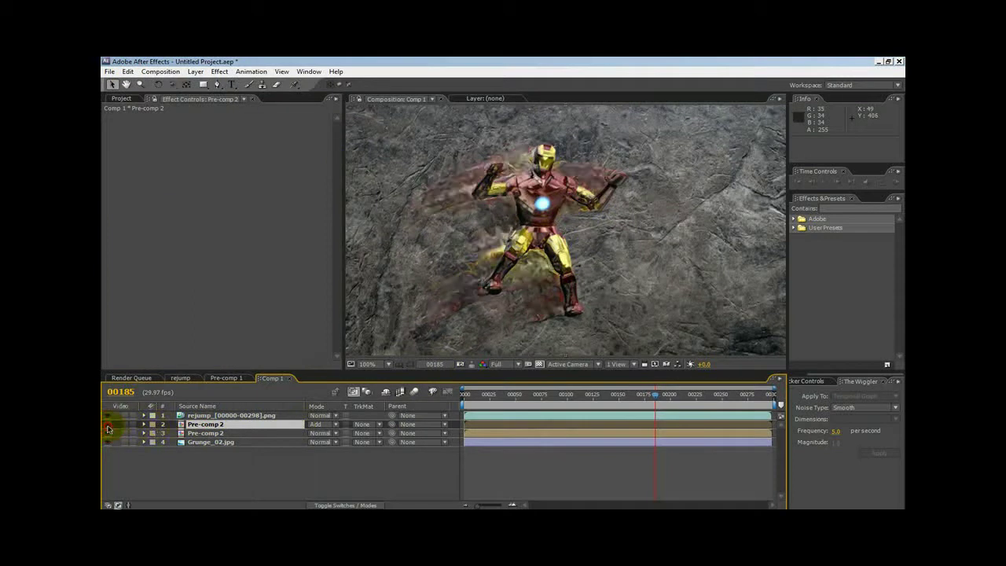
{"action": "left_click", "coordinate": [108, 426]}
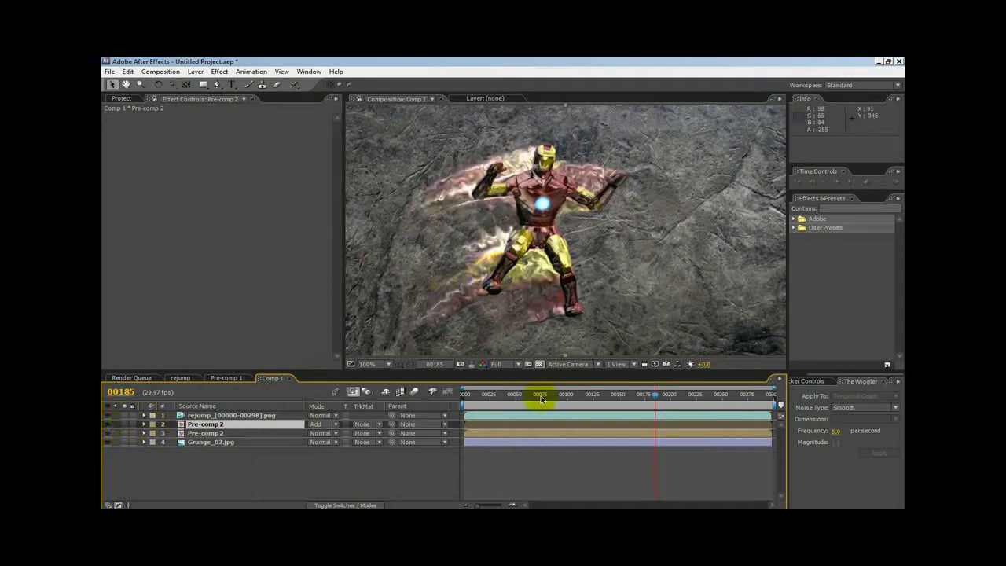
{"action": "left_click_drag", "start_coordinate": [566, 397], "coordinate": [576, 395]}
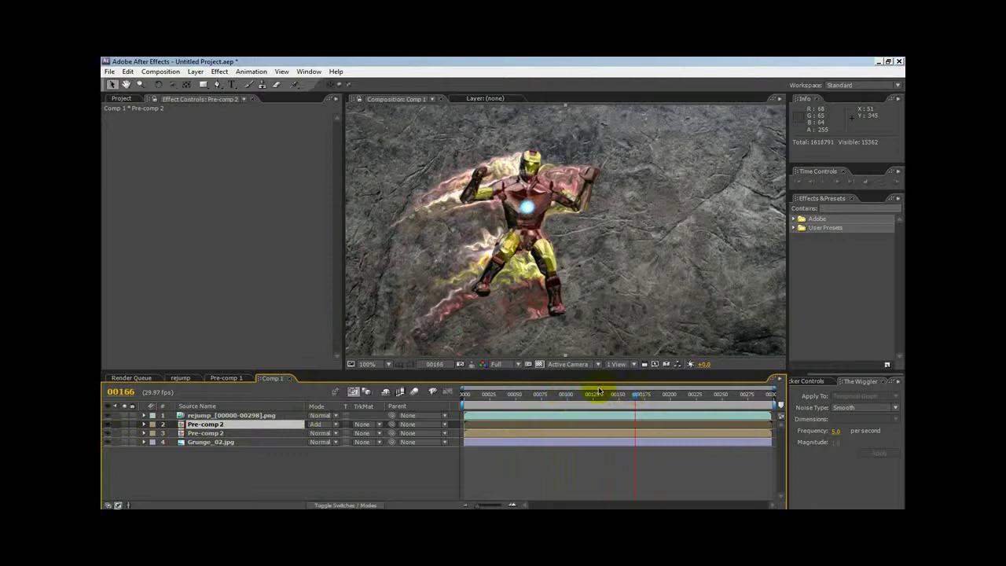
Select Grunge_02.jpg to adjust its Displacement Map.
{"action": "left_click", "coordinate": [210, 442]}
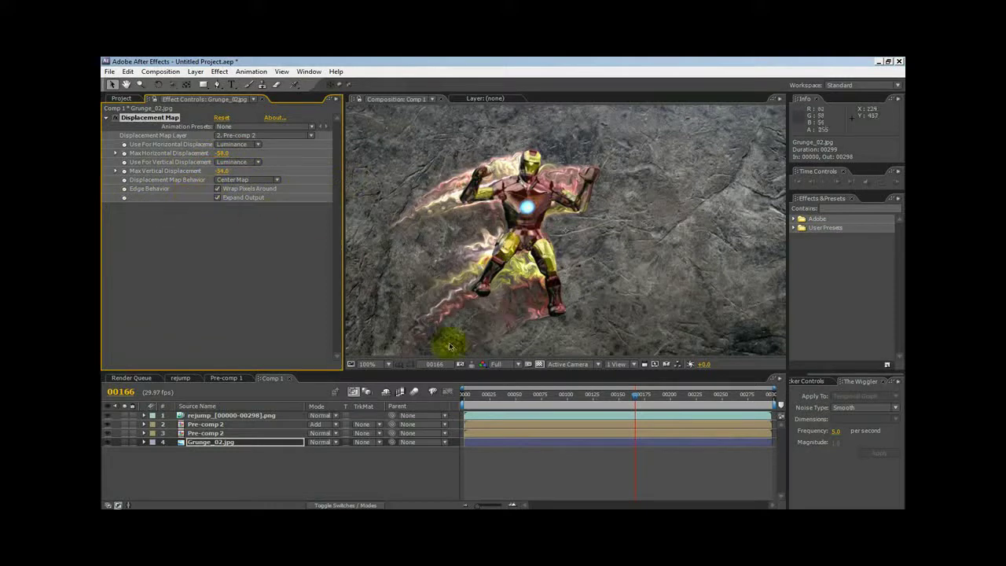
Start a RAM preview of Comp 1 to play the figure, glowing trails and warping rock.
{"action": "key", "text": "KP_0"}
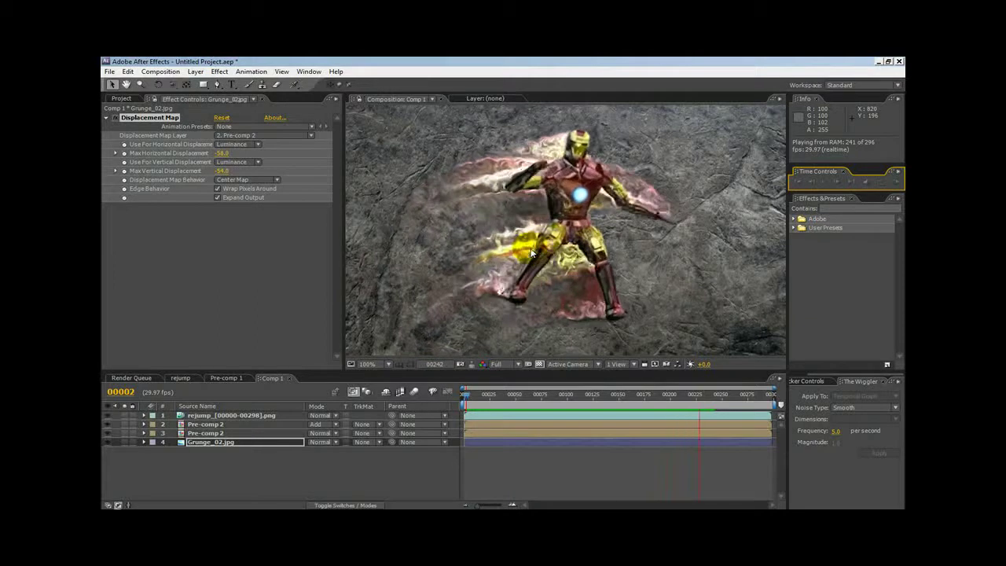
{"action": "left_click", "coordinate": [531, 252]}
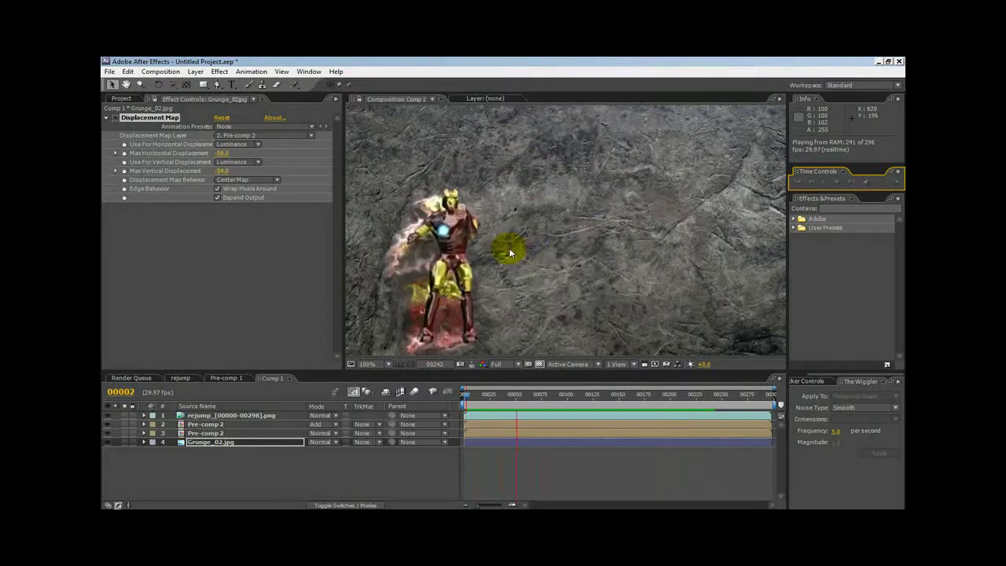